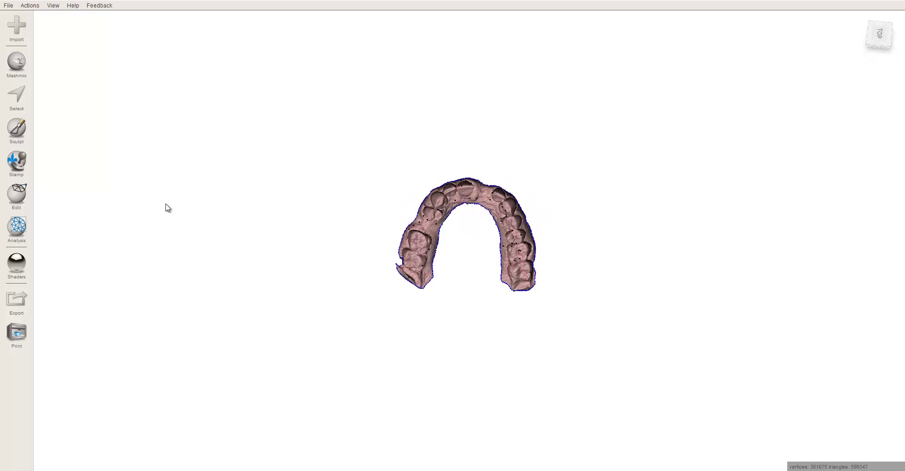
Orbit the view to look down on the dental arch model from above.
right_click_drag(434, 184, 386, 212)
Show the Prusa MK3 printer bed under the dental arch and tilt the view down onto it.
left_click(52, 6)
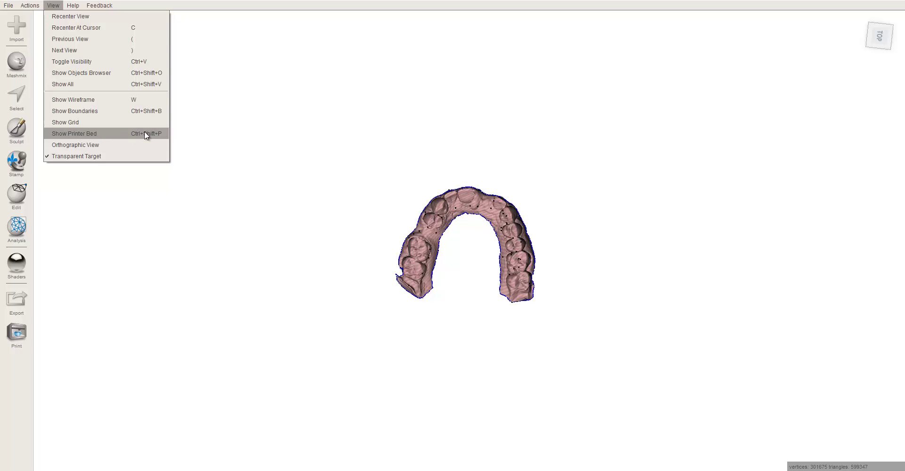
left_click(92, 134)
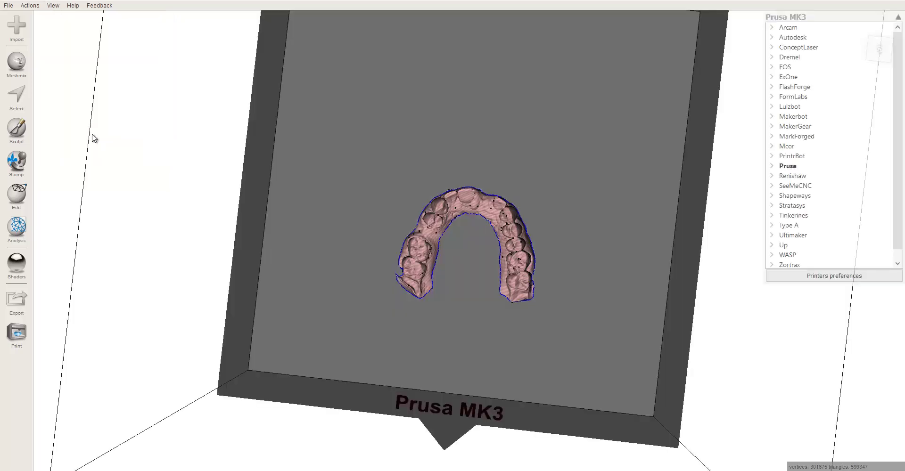
right_click_drag(384, 178, 384, 196)
left_click(53, 6)
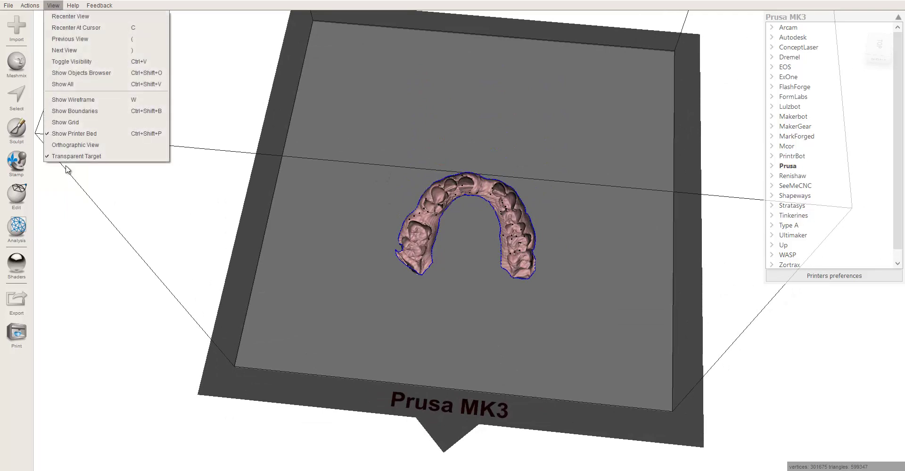
left_click(72, 135)
right_click_drag(401, 263, 471, 284)
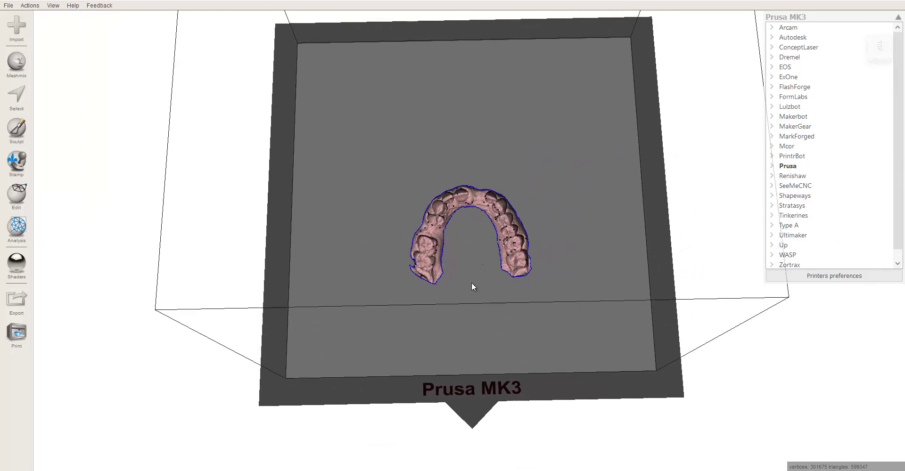
right_click_drag(359, 315, 358, 332)
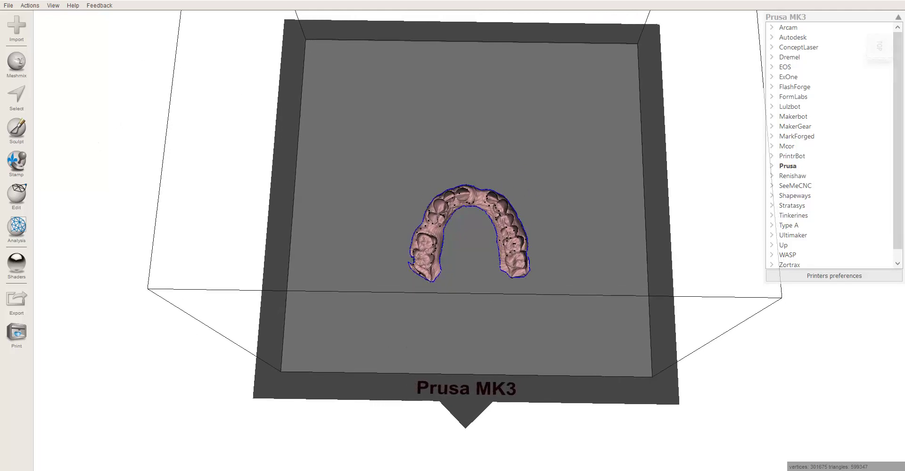
Switch the printer bed from Prusa MK3 to FormLabs Form 2 and view its smaller plate from above.
left_click(899, 17)
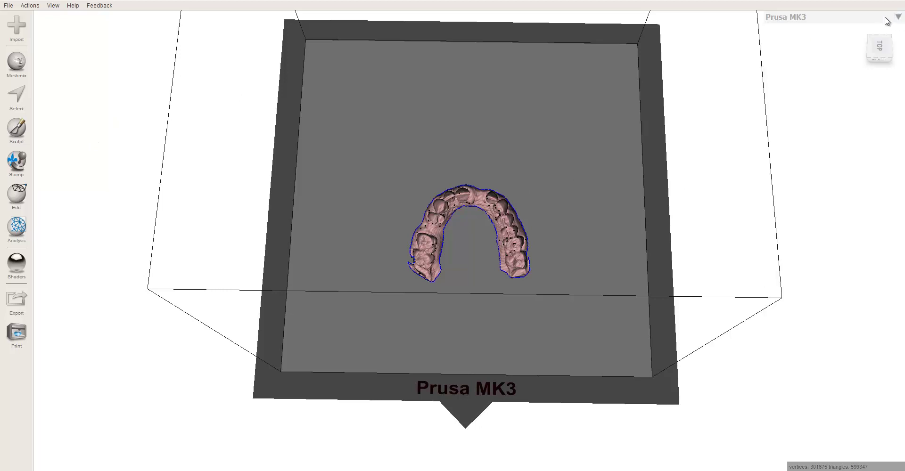
left_click(898, 17)
left_click(898, 18)
left_click(898, 17)
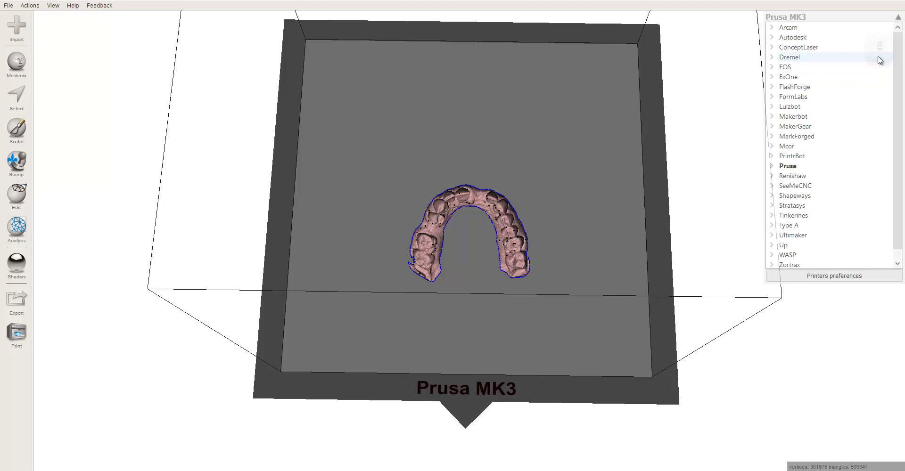
scroll(825, 118, "down", 1)
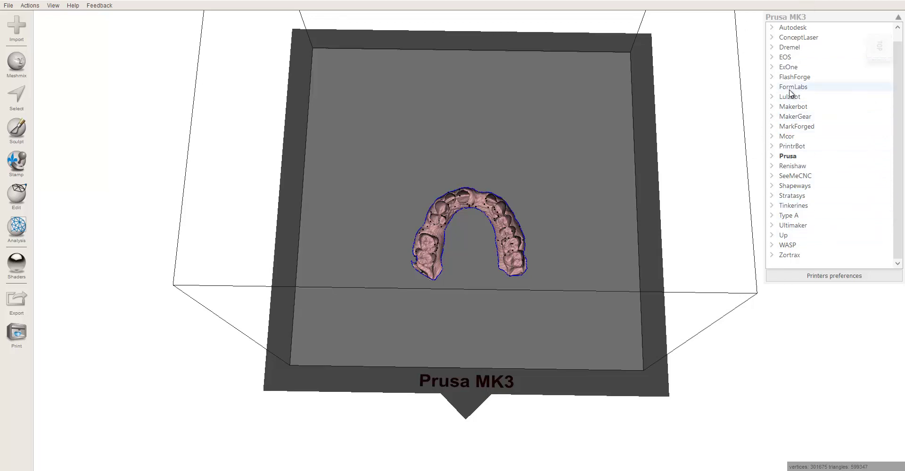
left_click(772, 87)
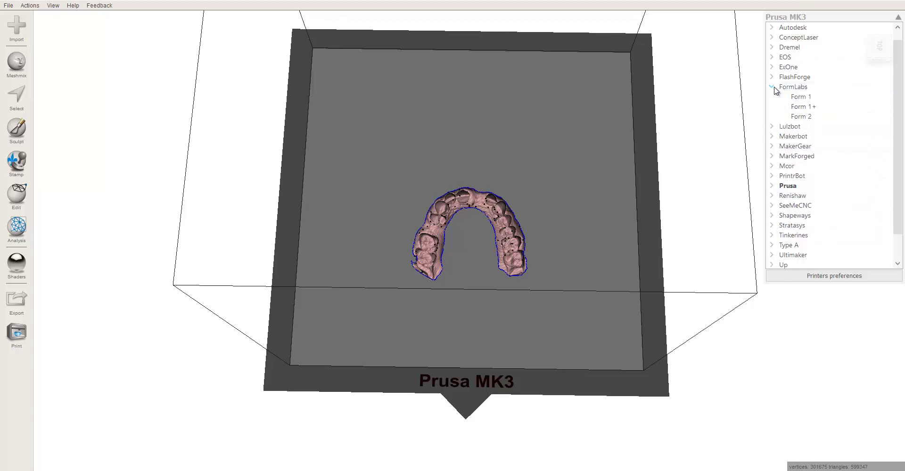
left_click(800, 118)
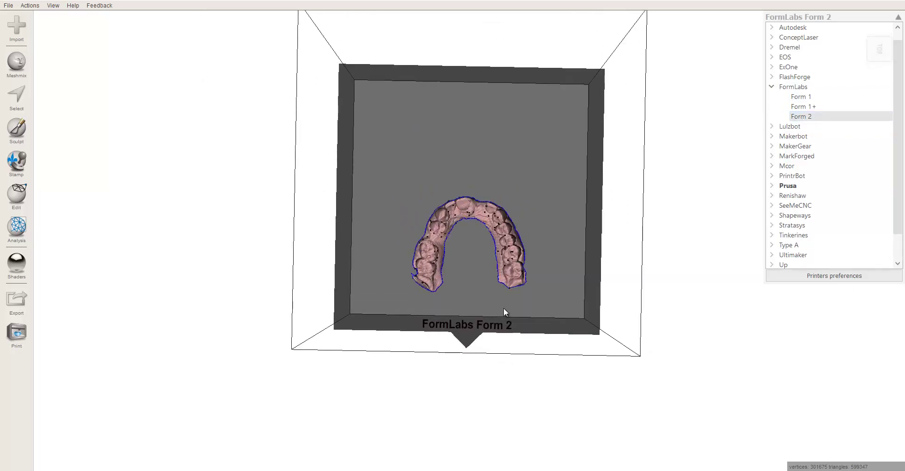
mouse_move(503, 307)
right_mouse_down()
mouse_move(495, 317)
mouse_move(500, 228)
mouse_move(504, 324)
mouse_move(516, 324)
right_mouse_up()
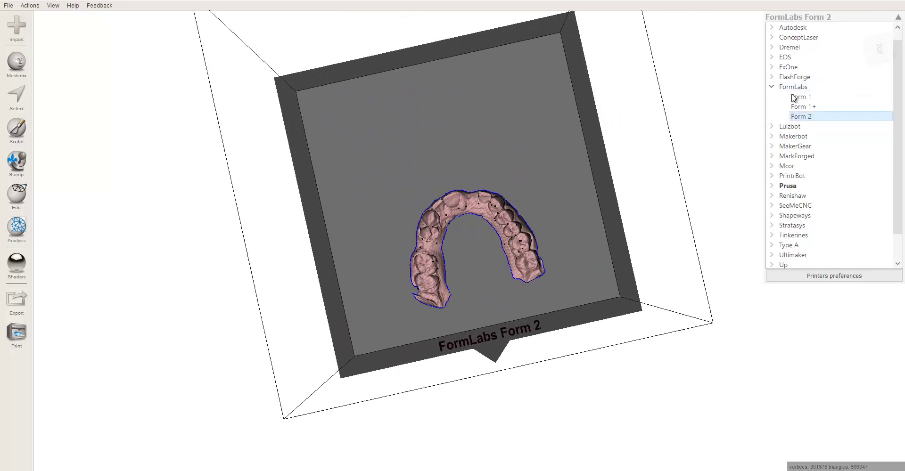
left_click(771, 88)
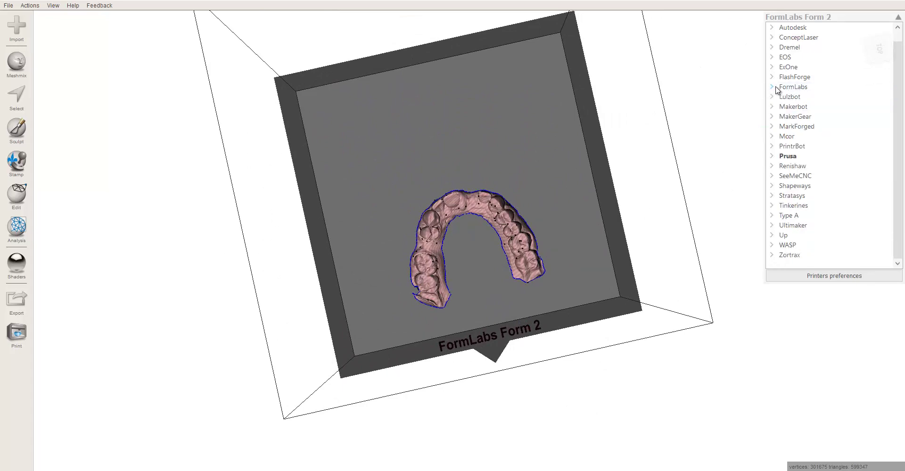
right_click_drag(550, 305, 469, 288)
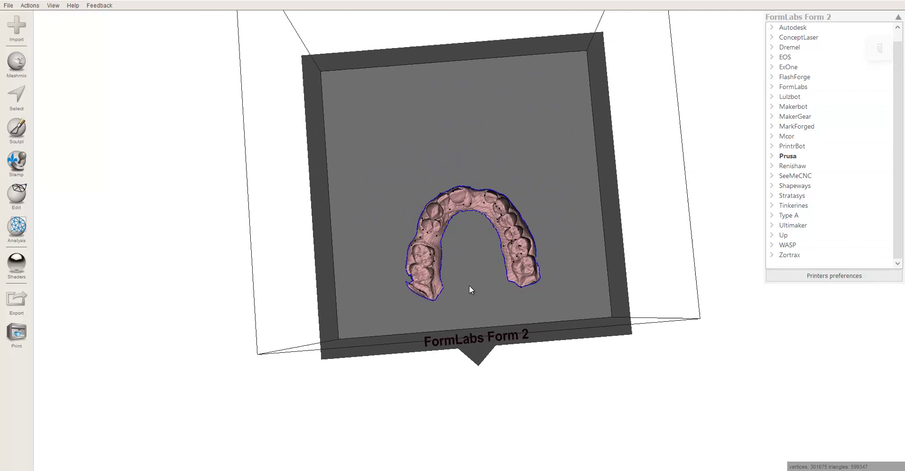
Open File > Preferences on the Printers tab, then close it.
left_click(898, 17)
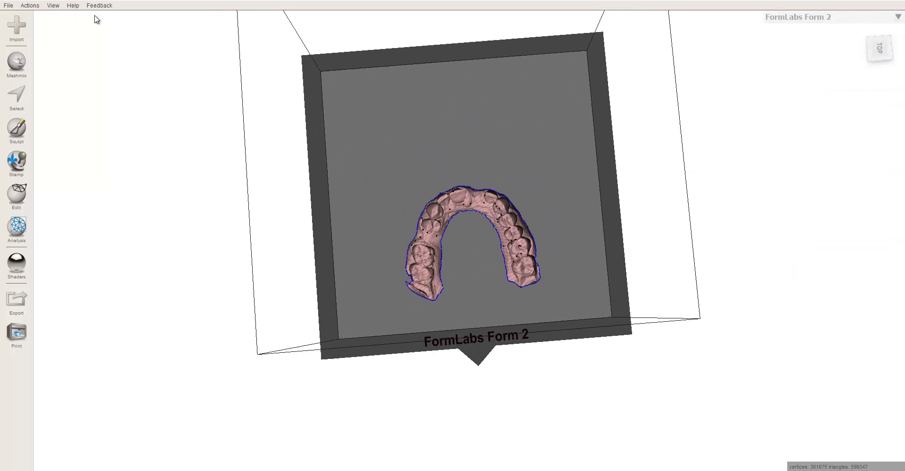
left_click(30, 5)
mouse_move(51, 7)
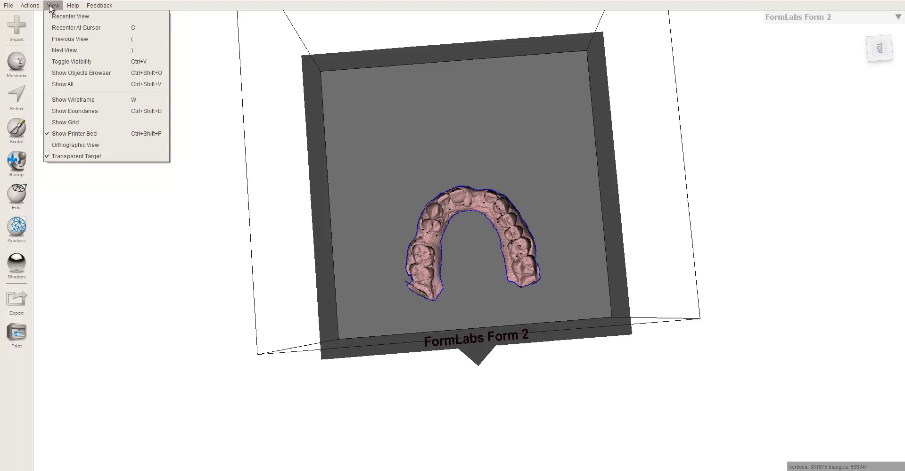
mouse_move(8, 5)
left_click(14, 176)
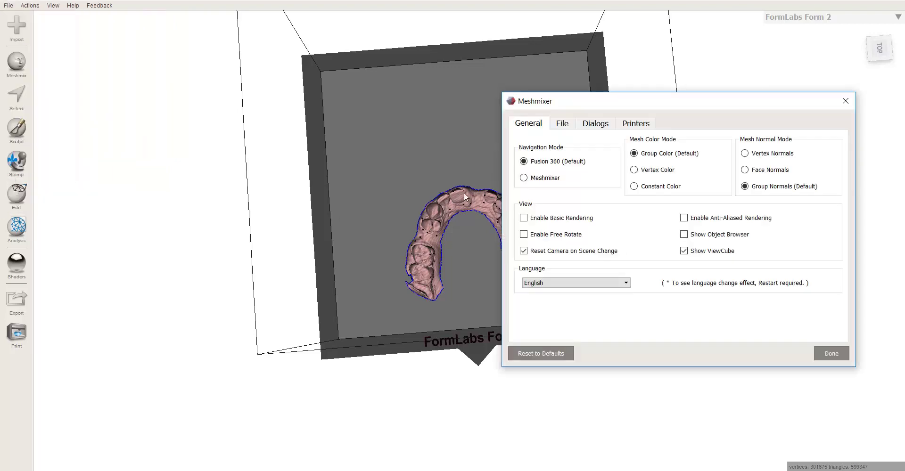
left_click(633, 125)
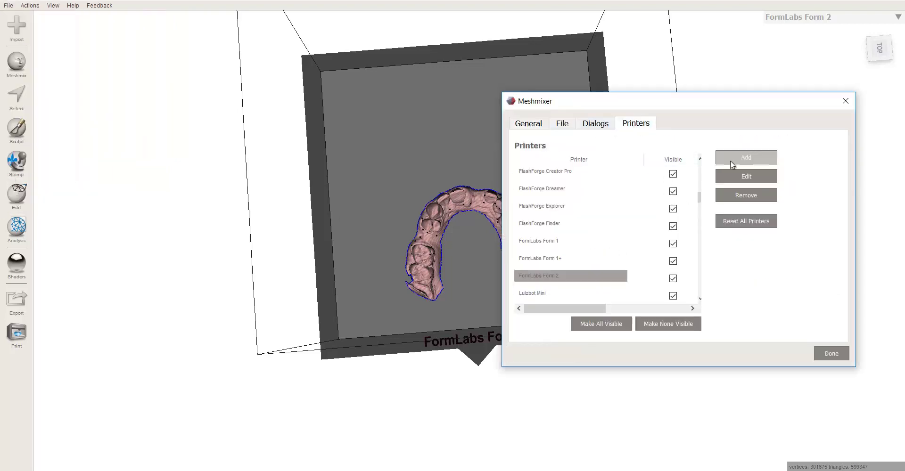
left_click(845, 101)
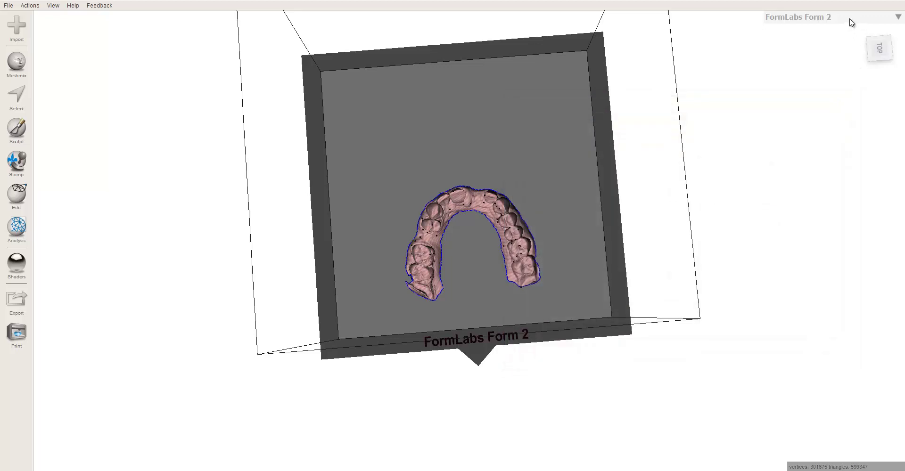
Reopen Printers preferences from the printer dropdown and scroll through the printer visibility list.
left_click(898, 18)
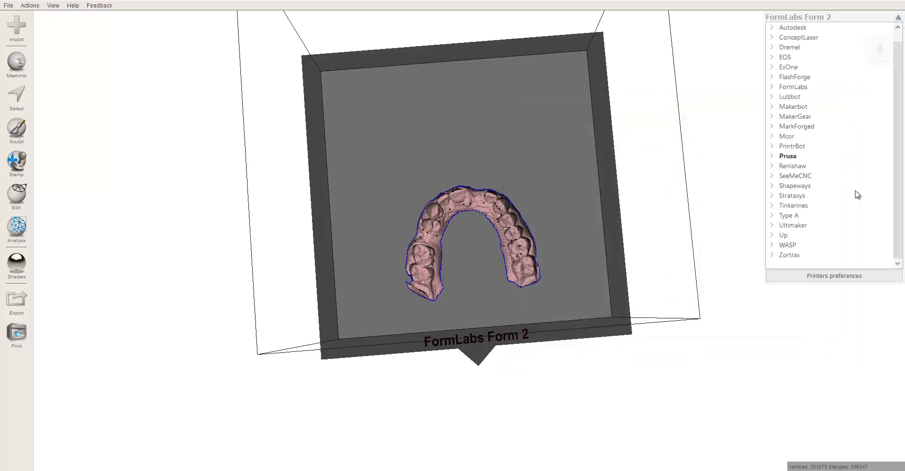
left_click(809, 276)
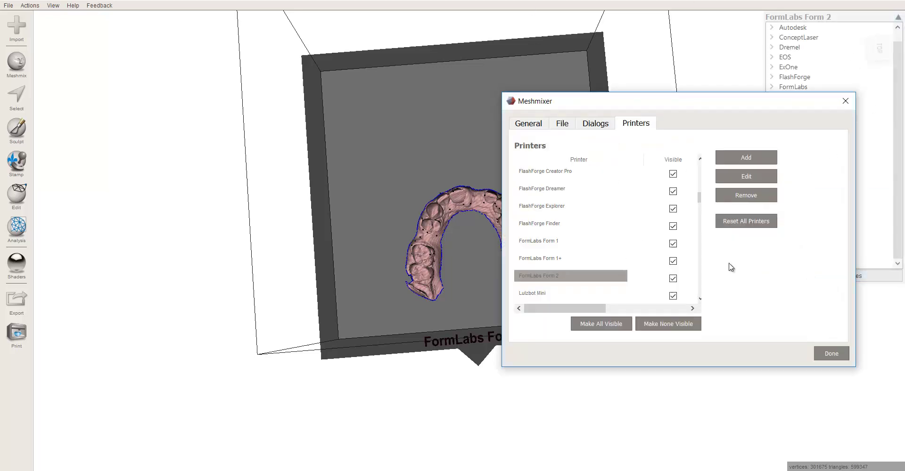
scroll(568, 264, "down", 10)
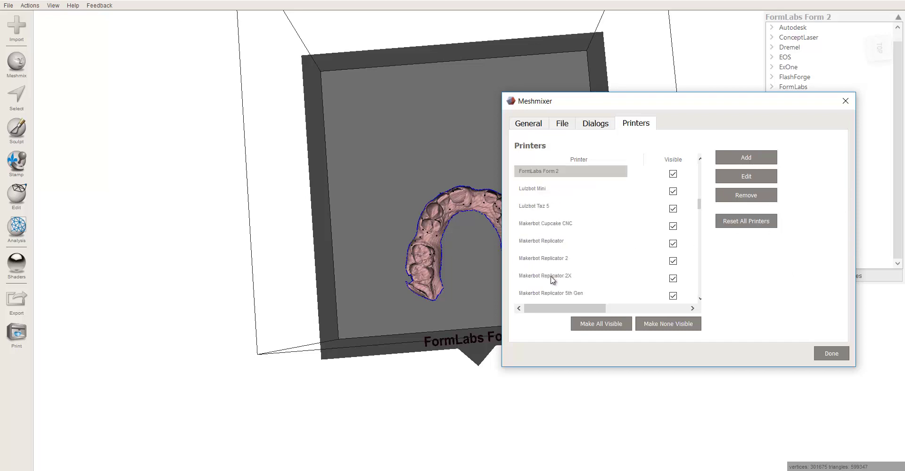
scroll(549, 264, "up", 8)
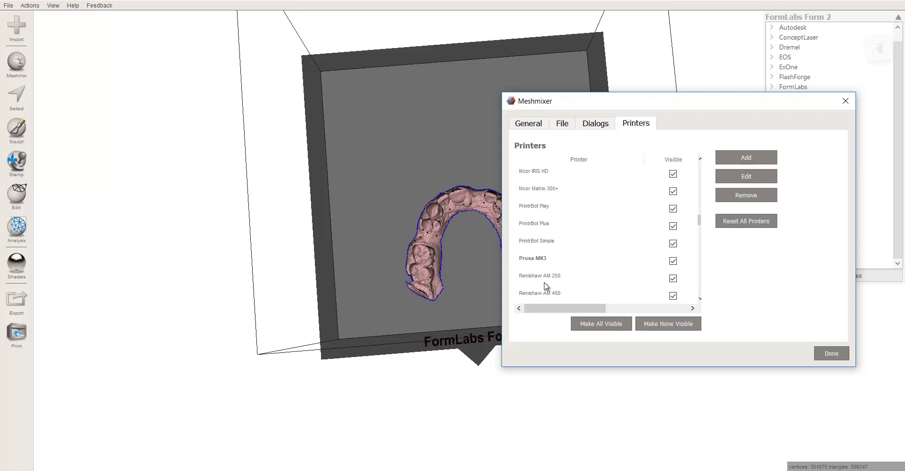
scroll(540, 266, "down", 5)
scroll(546, 264, "down", 4)
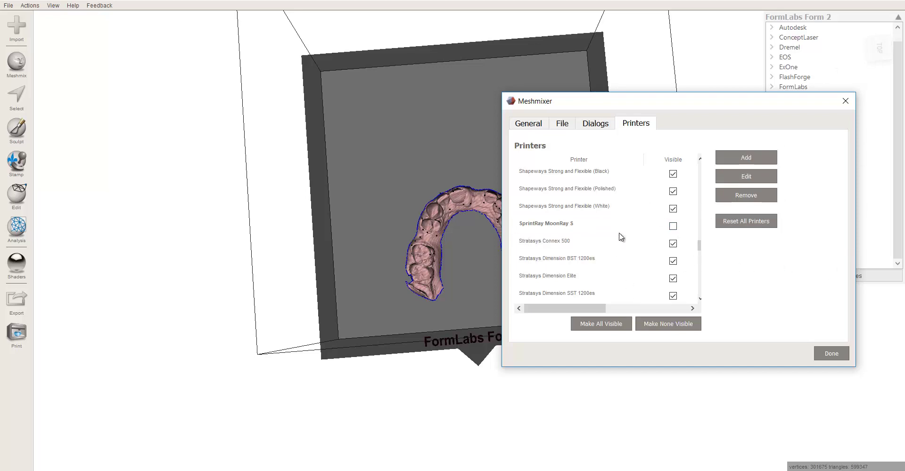
Add a new printer with manufacturer SprintRay, then switch over to Chrome.
left_click(748, 161)
left_click(352, 130)
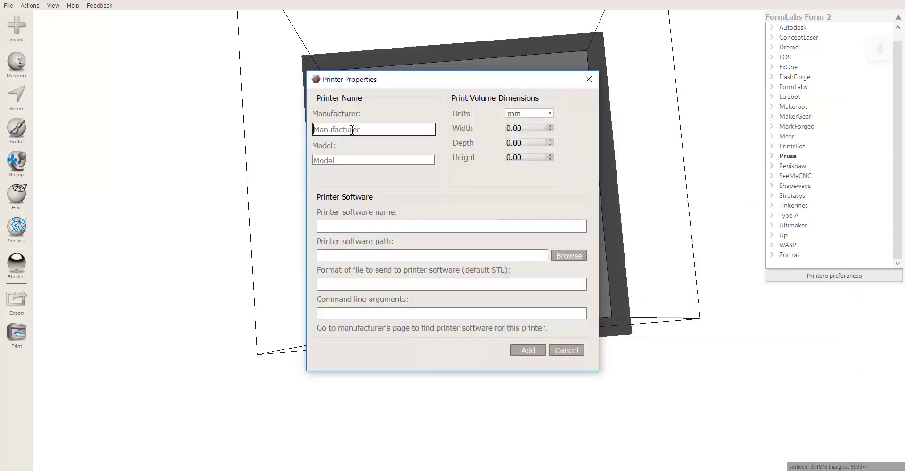
type("S")
type("printRay")
key("Tab")
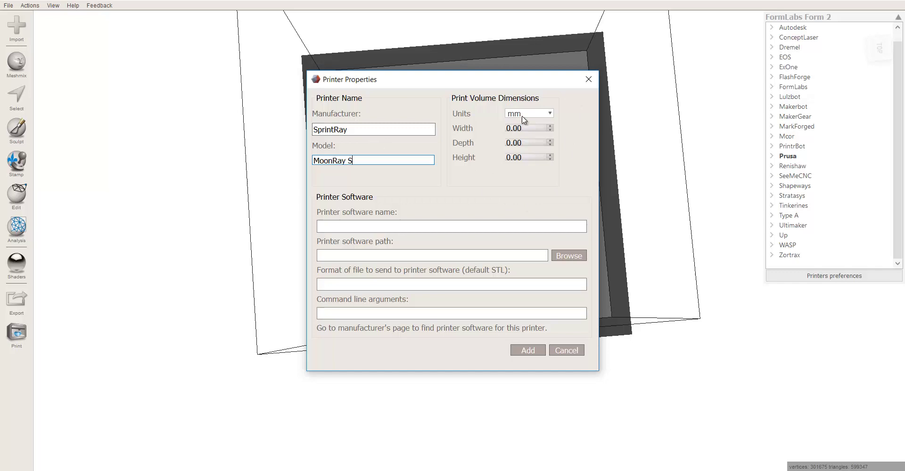
key("alt+Tab")
key("alt+Tab")
key("alt+Tab")
key("alt+Tab")
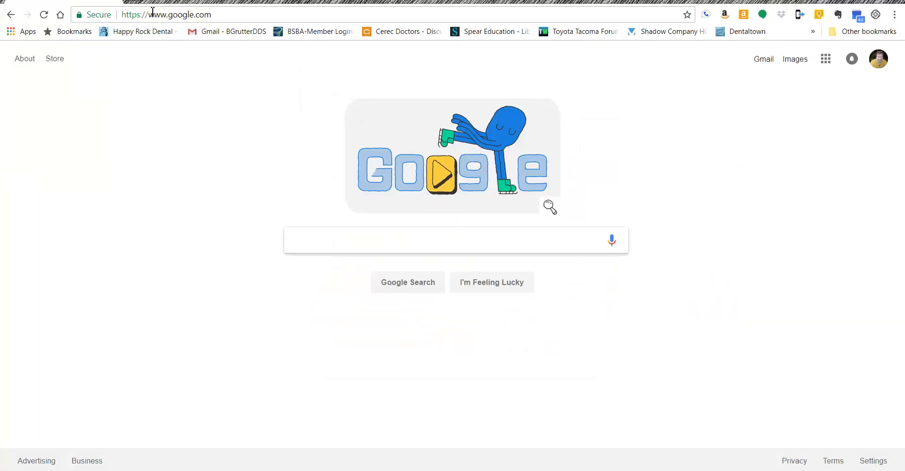
Load the SprintRay website and open its MoonRay 3D printer page.
left_click(152, 14)
type("sprintray.us")
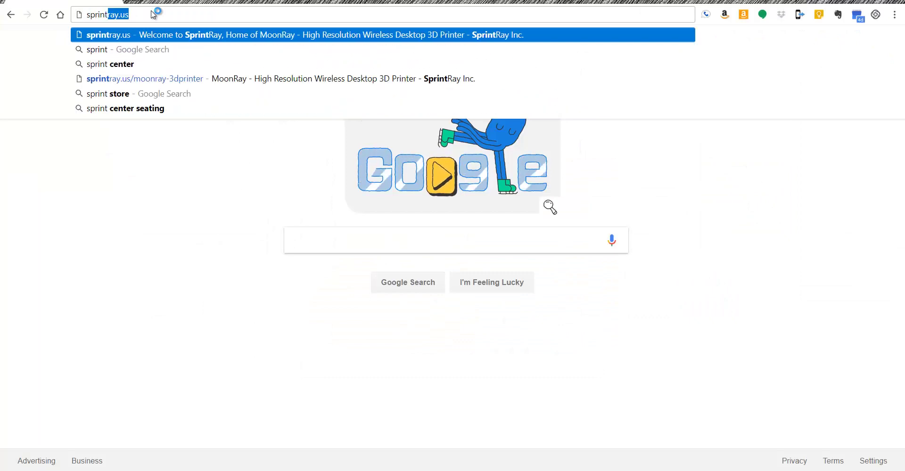
key("Return")
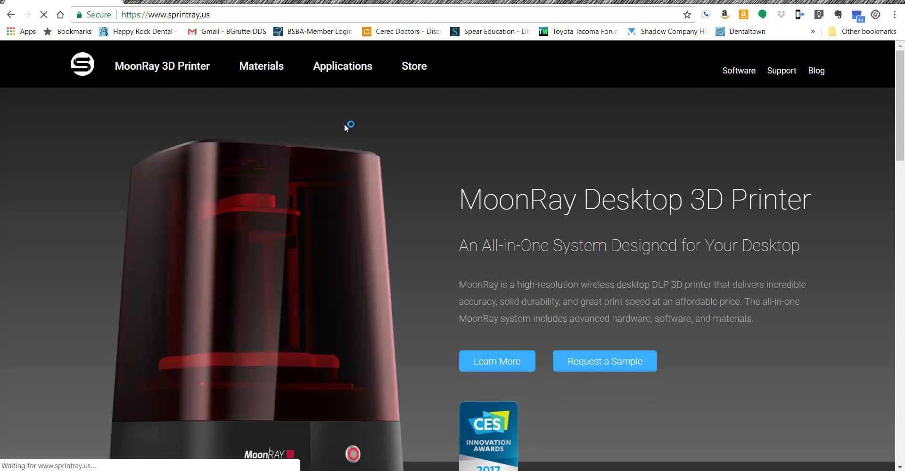
left_click(331, 201)
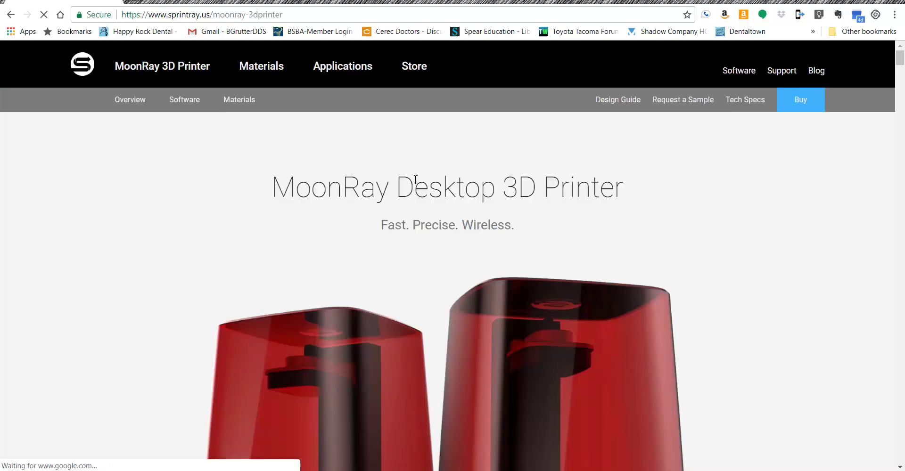
Find the spec table and highlight the MoonRay S build volume, 5 x 3.2 x 8 in.
scroll(416, 182, "down", 10)
scroll(418, 184, "down", 10)
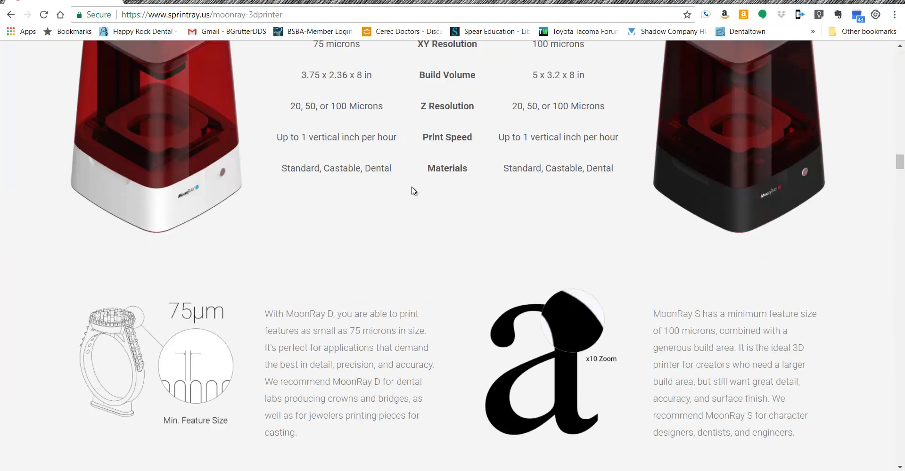
scroll(415, 189, "up", 3)
scroll(415, 189, "up", 6)
scroll(561, 246, "down", 2)
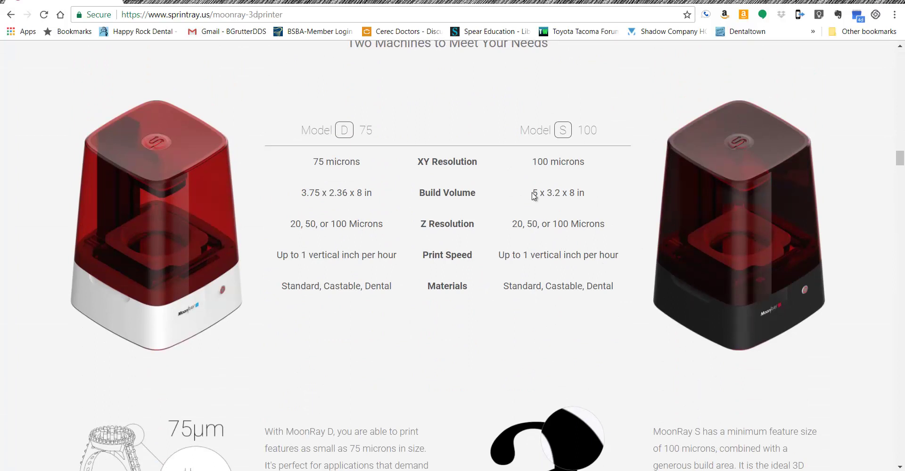
left_click_drag(534, 195, 588, 195)
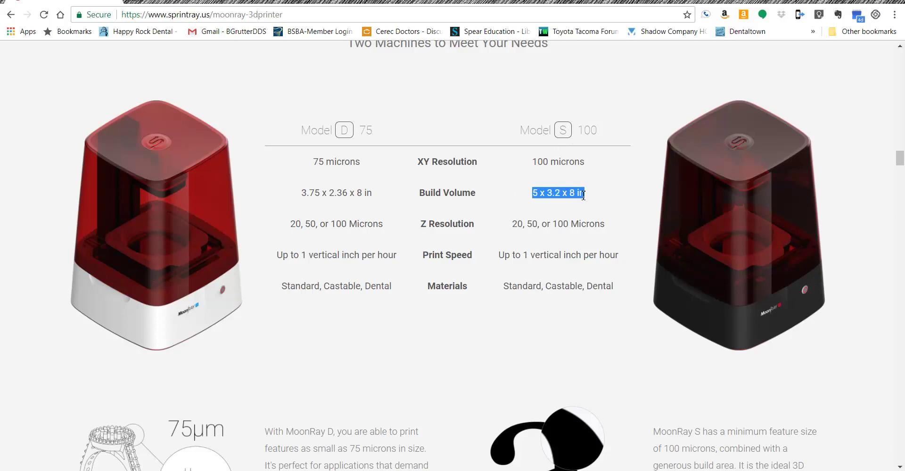
Set the printer's dimension units to inches and width to 5, rechecking the browser's figures.
key("alt+Tab")
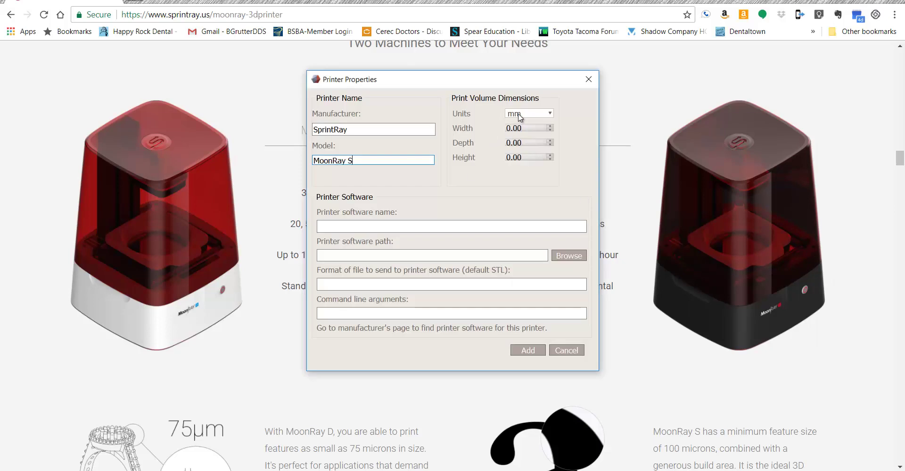
left_click(520, 114)
left_click(516, 142)
type("5")
key("Tab")
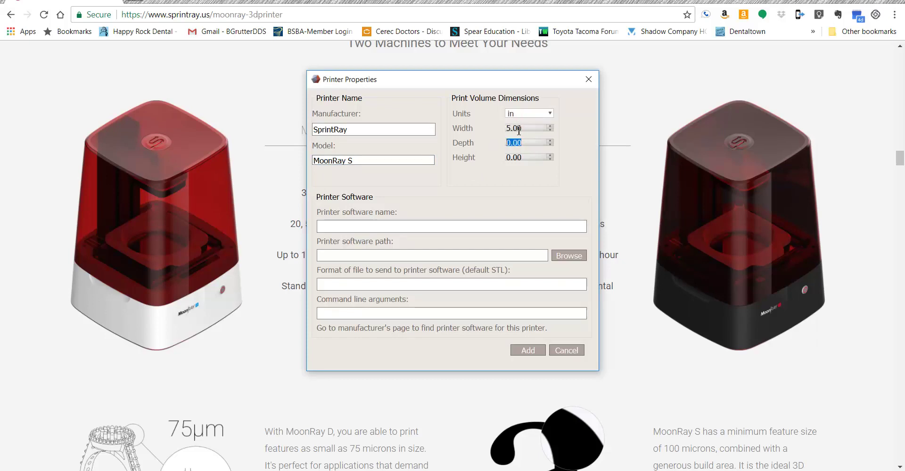
type("8")
key("alt+Tab")
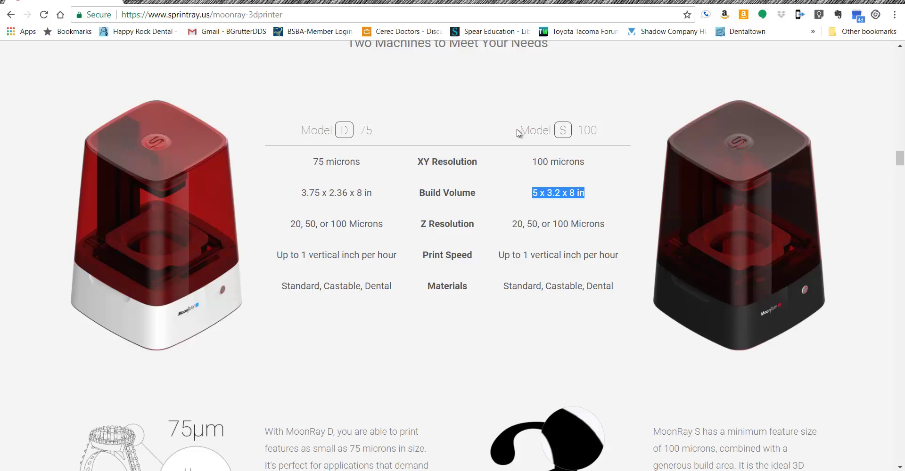
key("alt+Tab")
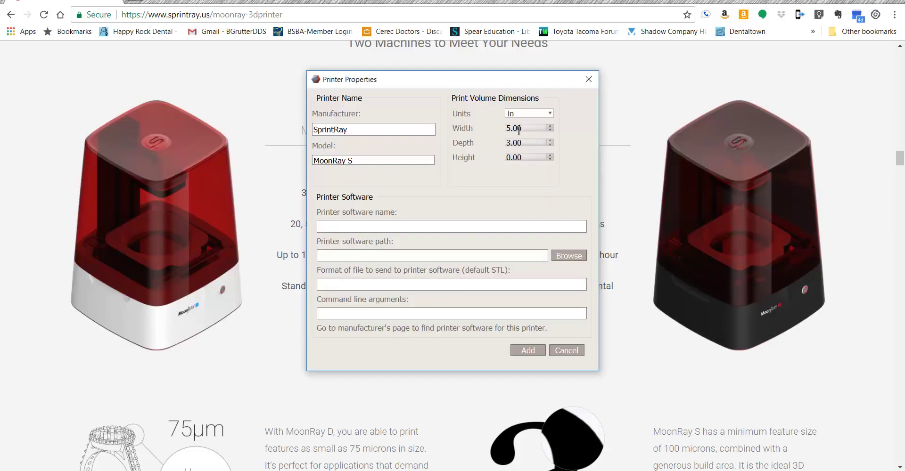
Correct depth to 3.20, set height 8, and enter RayWare as the printer software.
key("BackSpace")
key("Tab")
type("8")
left_click(397, 223)
type("RayR")
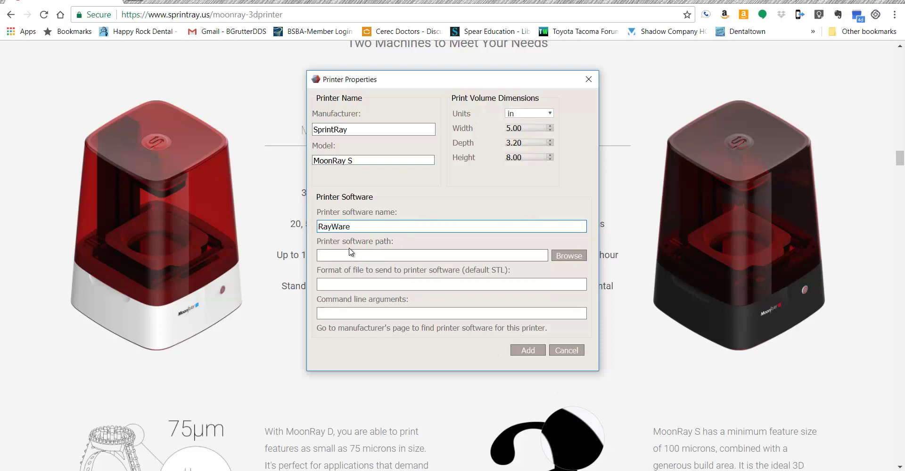
key("alt+Tab")
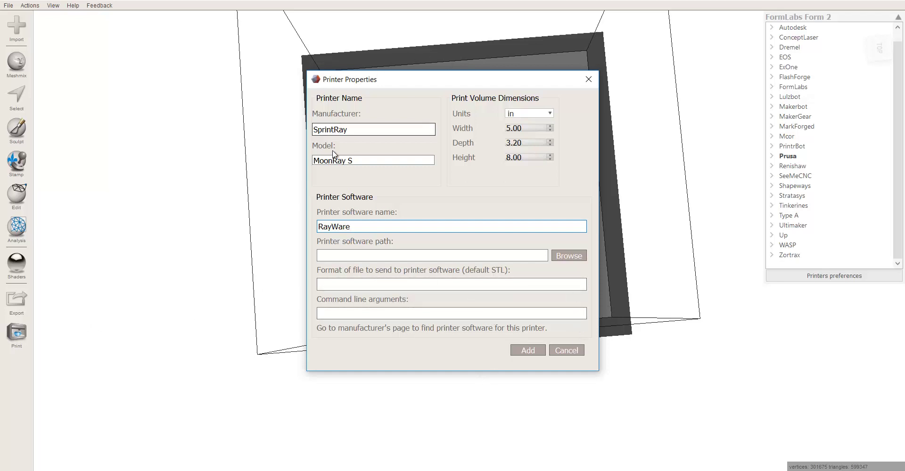
Cancel Printer Properties and tick Visible for SprintRay MoonRay S in the printer list.
left_click(568, 351)
scroll(639, 259, "down", 8)
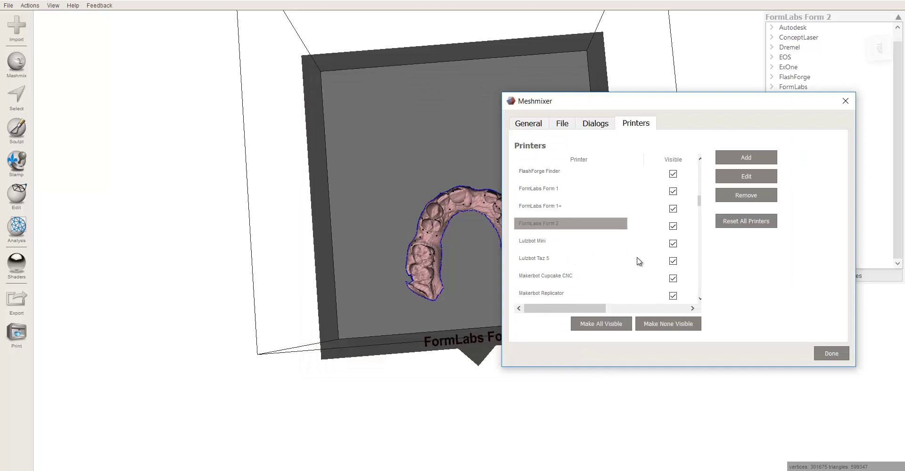
scroll(638, 259, "up", 3)
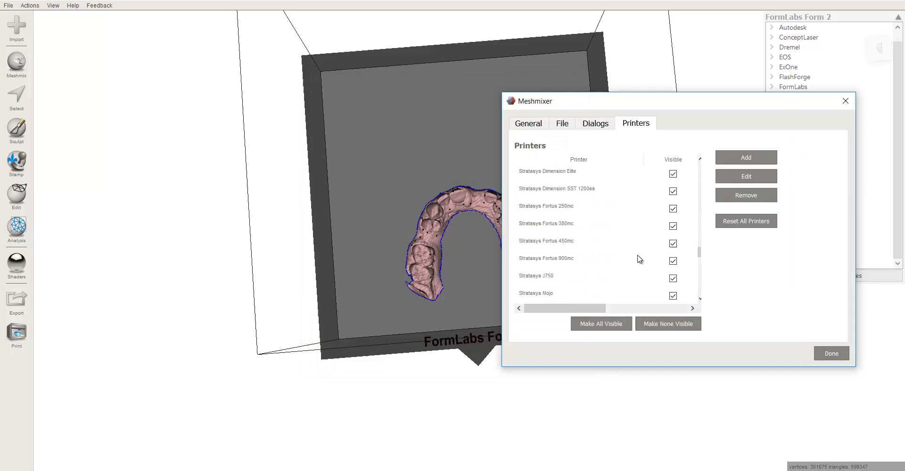
scroll(638, 259, "up", 1)
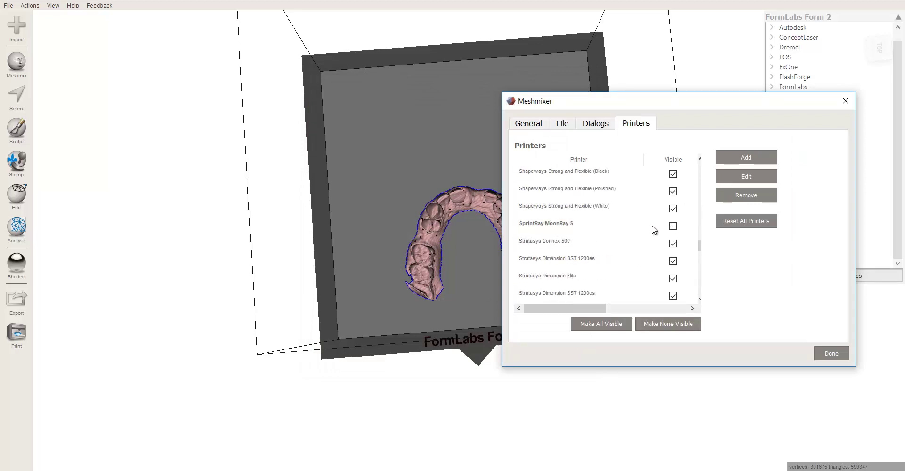
left_click(587, 223)
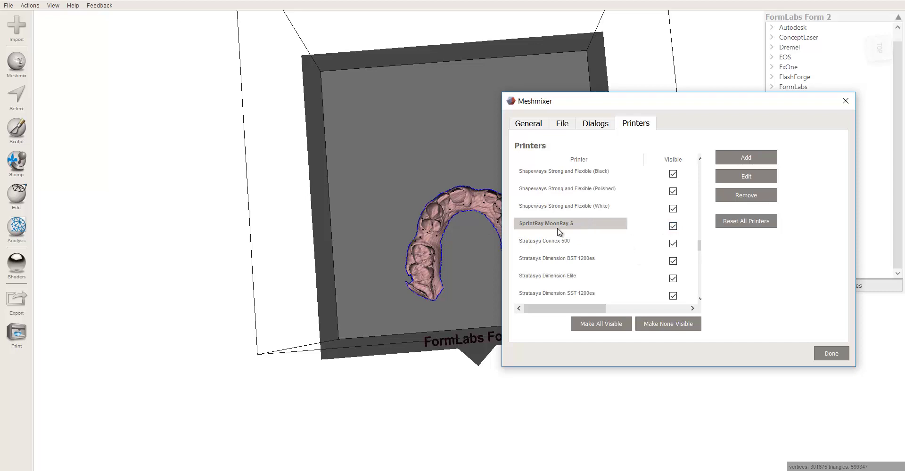
left_click(673, 227)
Apply the preferences and switch the build plate to SprintRay MoonRay S.
left_click(830, 355)
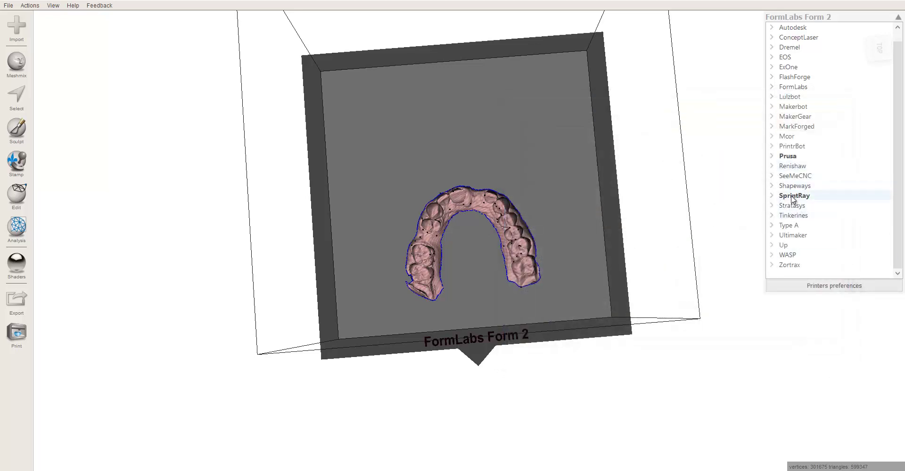
left_click(781, 197)
left_click(809, 206)
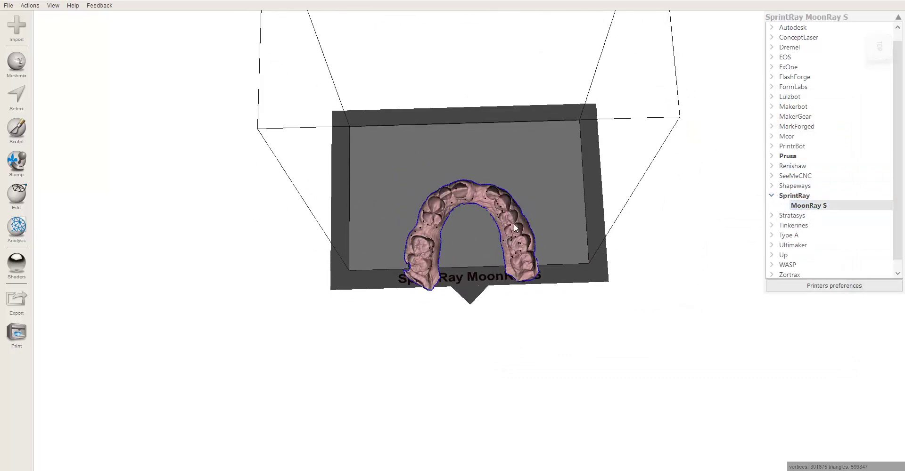
Transform the dental arch, moving it and tipping it 90° about X.
key("ctrl+t")
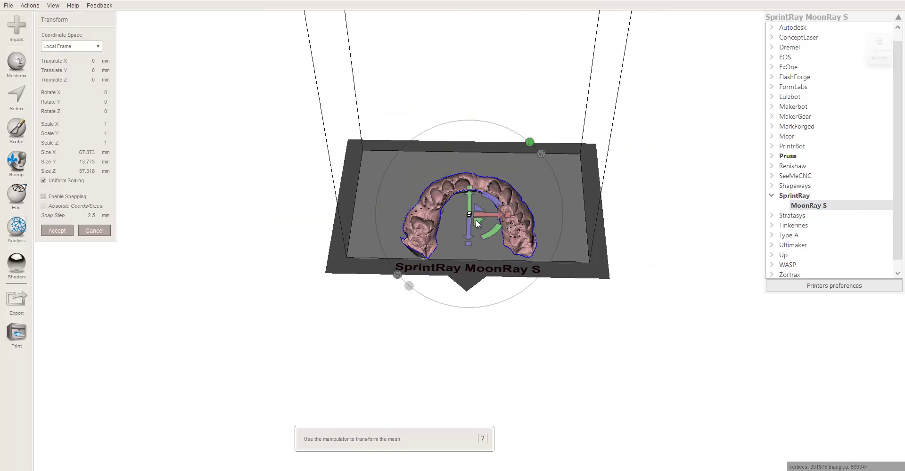
left_click_drag(476, 220, 474, 199)
right_click_drag(474, 199, 530, 236)
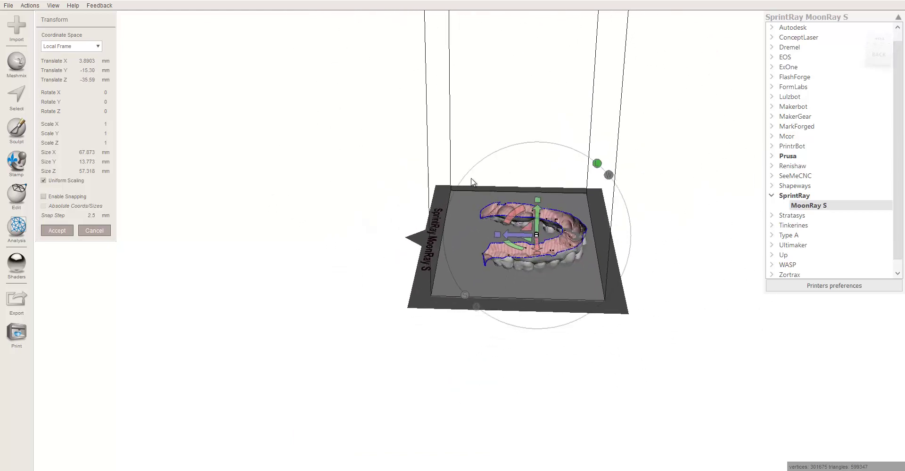
left_click_drag(519, 218, 482, 281)
right_click_drag(490, 247, 527, 245)
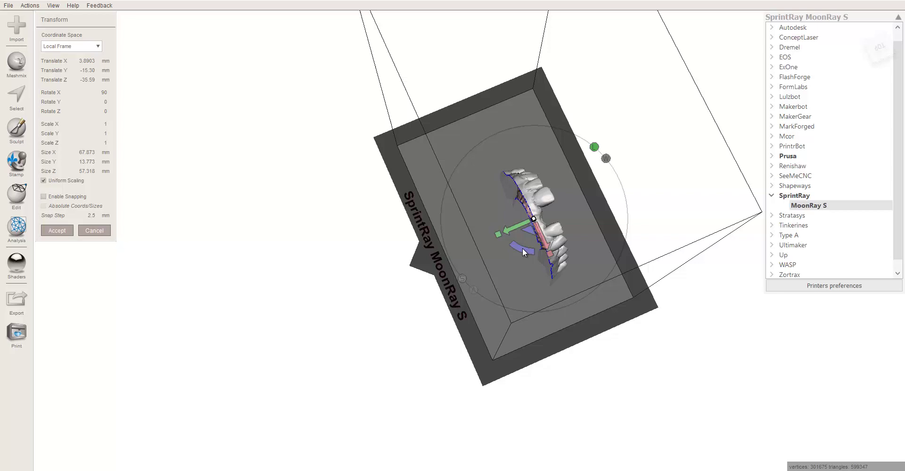
Turn the arch -90° about Z and move it toward the MoonRay S plate's edge.
left_click_drag(522, 248, 601, 242)
right_click_drag(602, 242, 656, 201)
left_click_drag(470, 208, 554, 171)
right_click_drag(558, 102, 435, 235)
left_click_drag(590, 312, 572, 313)
right_click_drag(454, 118, 506, 313)
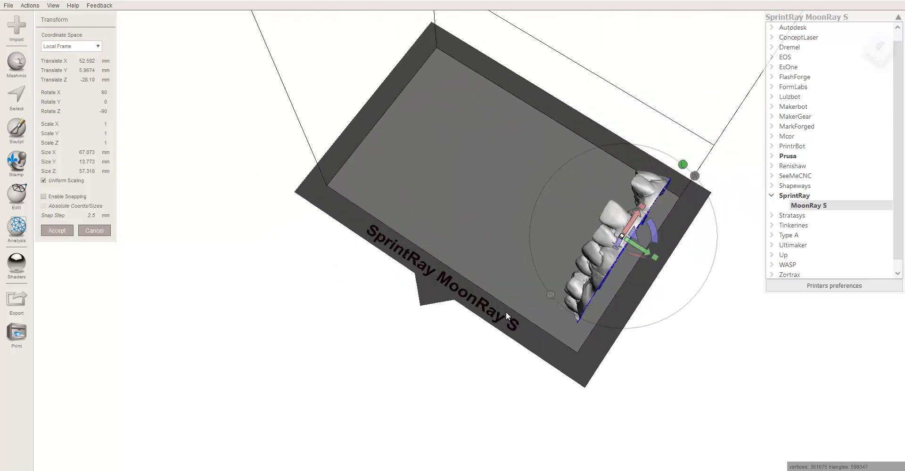
Hide all printers, then make only SprintRay MoonRay S, Prusa MK3 and FormLabs Form 2 visible.
left_click(851, 289)
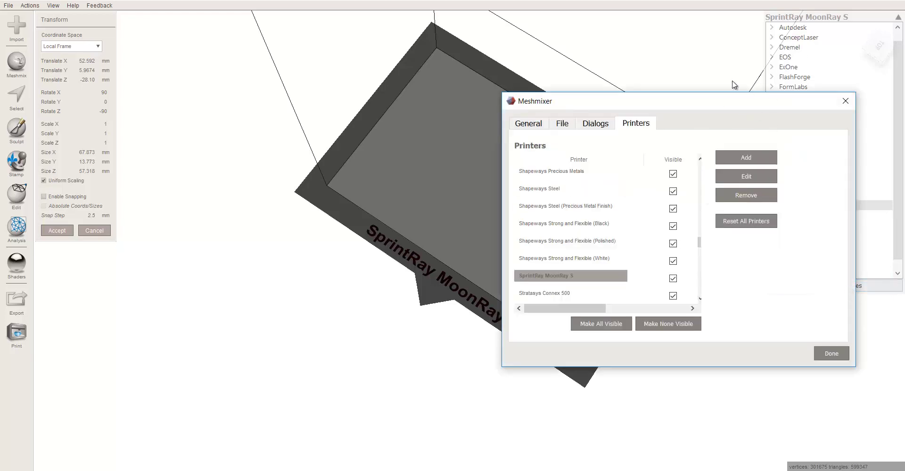
left_click(664, 327)
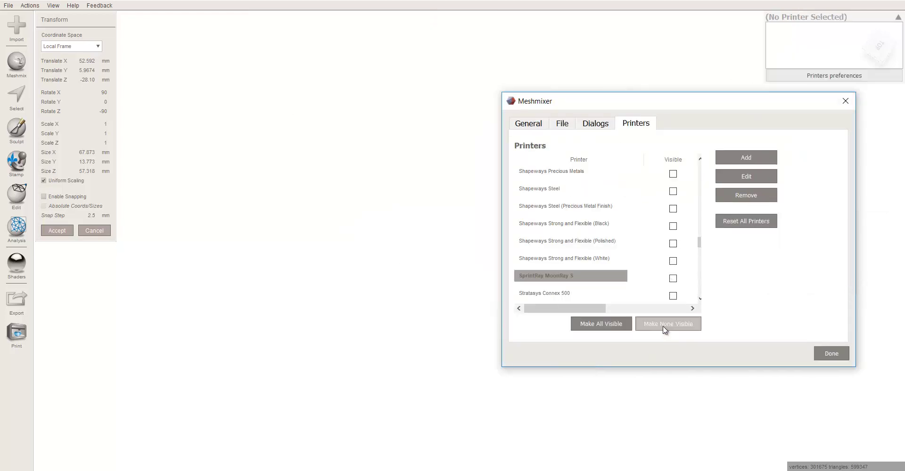
left_click(672, 279)
scroll(632, 272, "up", 5)
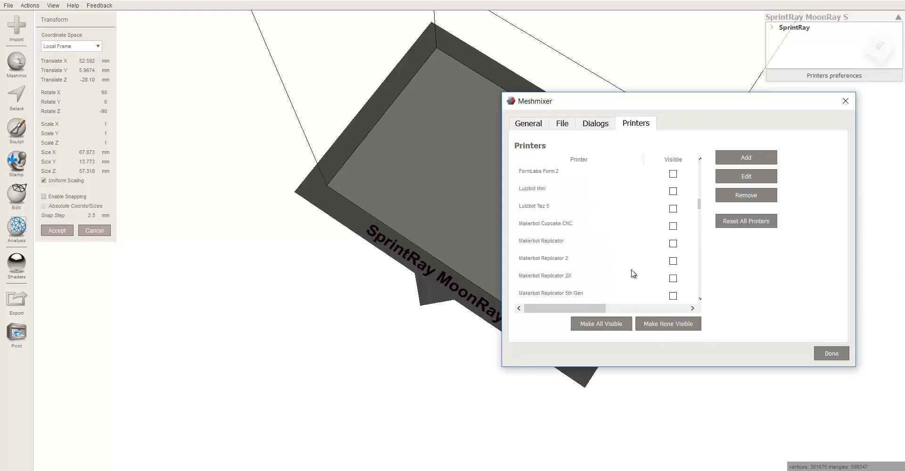
scroll(633, 274, "down", 1)
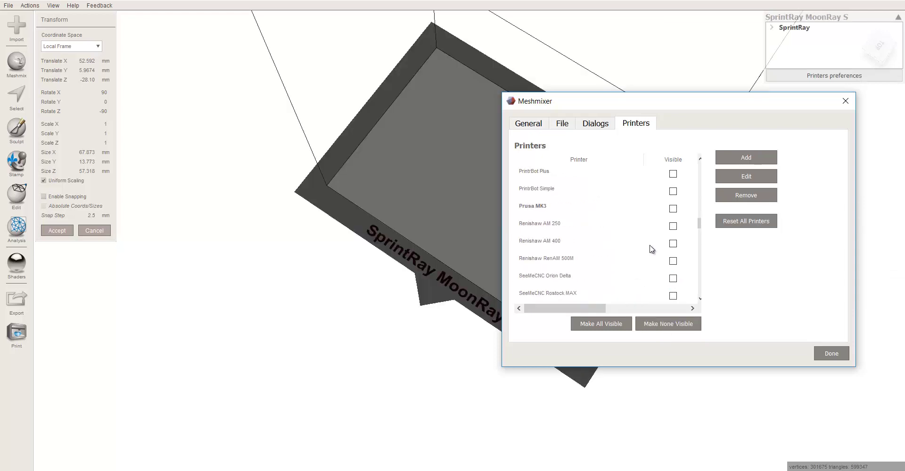
left_click(673, 210)
scroll(607, 272, "up", 12)
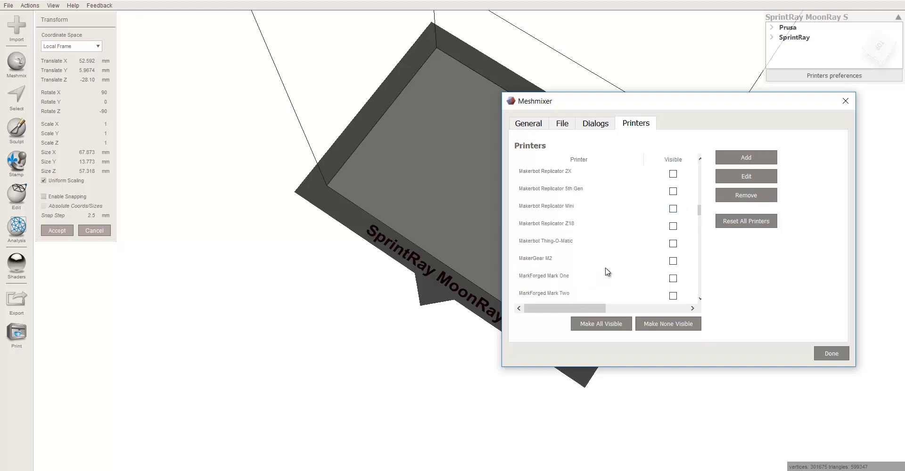
scroll(608, 272, "down", 3)
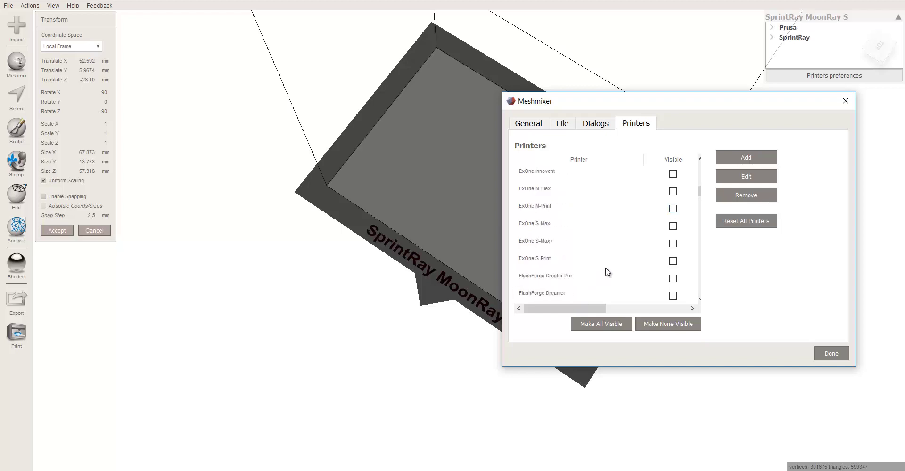
left_click(673, 278)
left_click(824, 355)
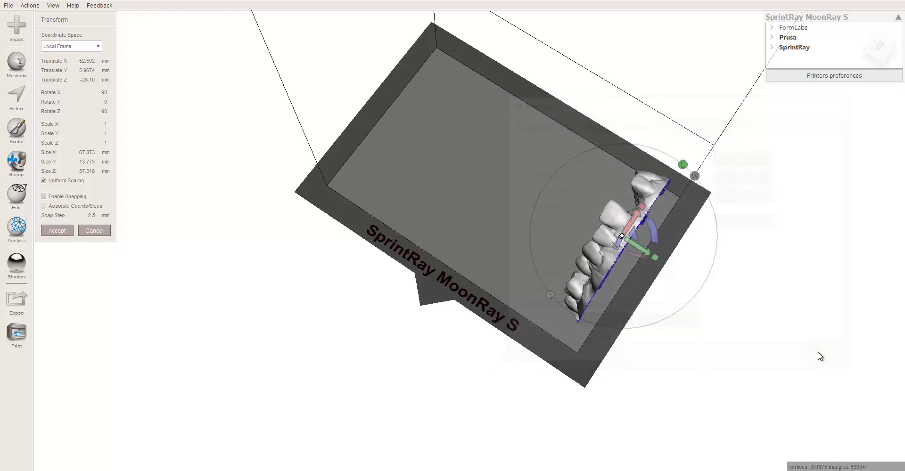
Preview the arch on the Prusa MK3 bed, switch back to SprintRay MoonRay S, and inspect it.
left_click(772, 38)
left_click(796, 47)
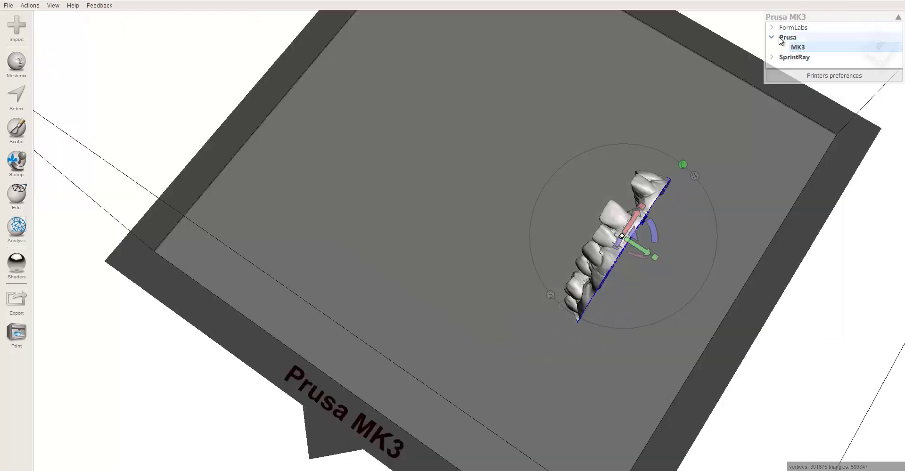
left_click(775, 58)
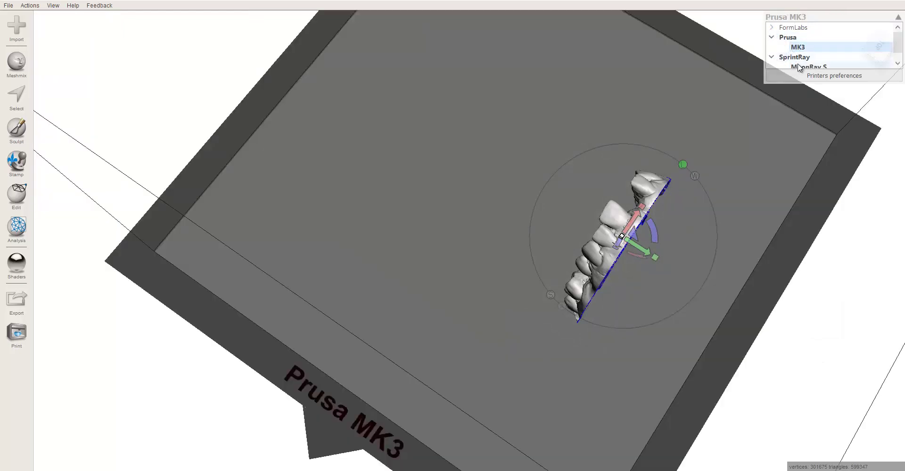
left_click(807, 65)
right_click_drag(532, 190, 485, 256)
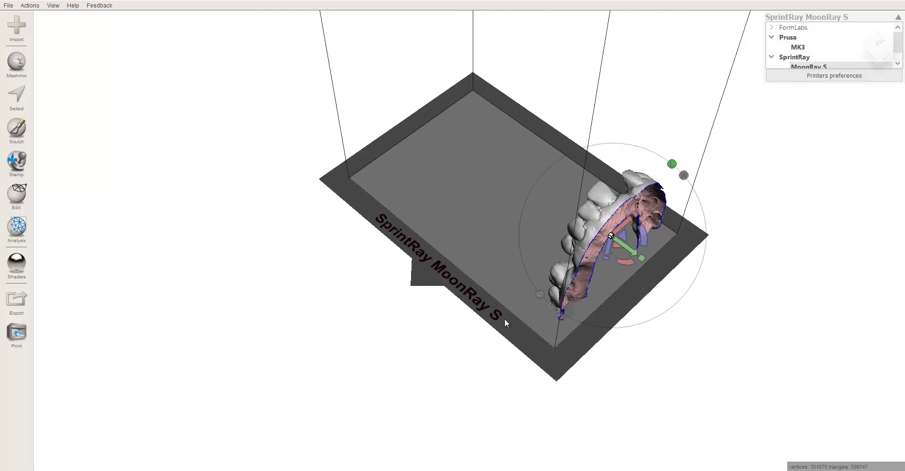
right_click_drag(491, 336, 494, 337)
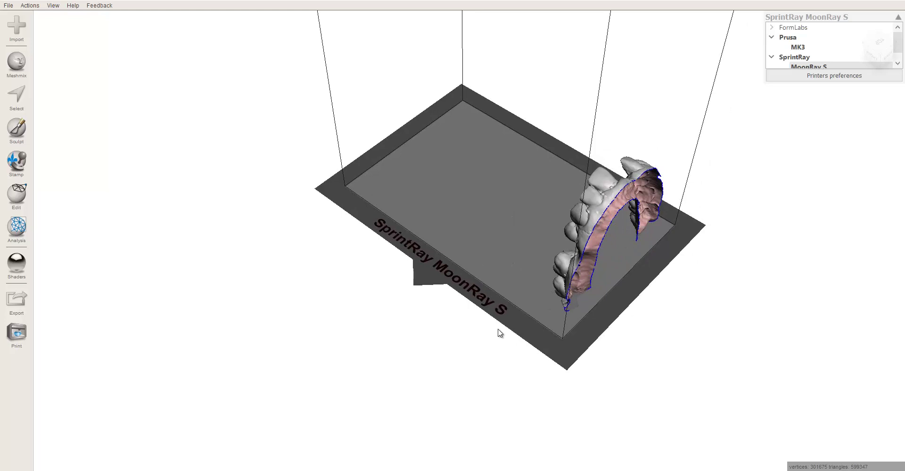